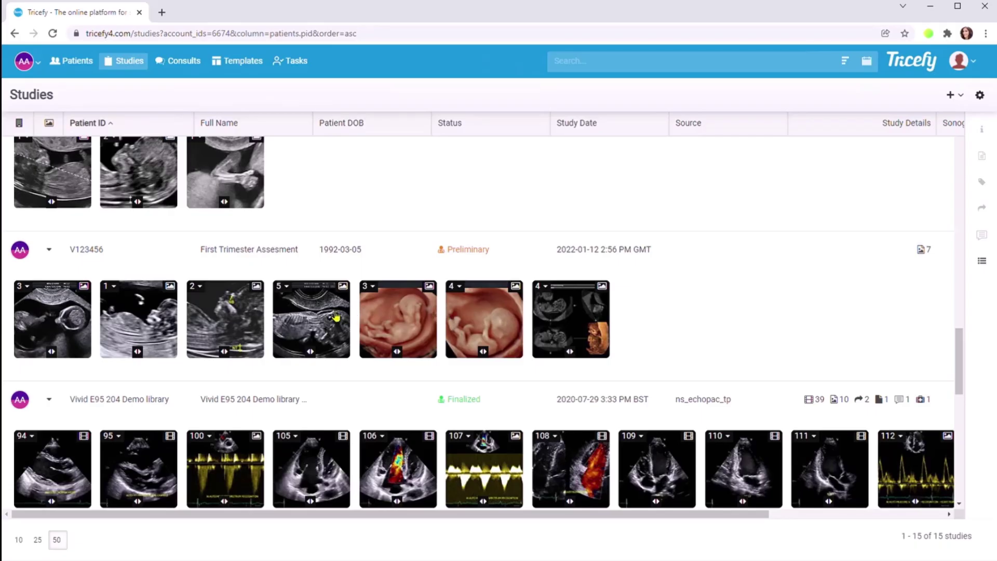
Step: Begin creating a new label named NT for the third image of the First Trimester Assesment study
click(230, 318)
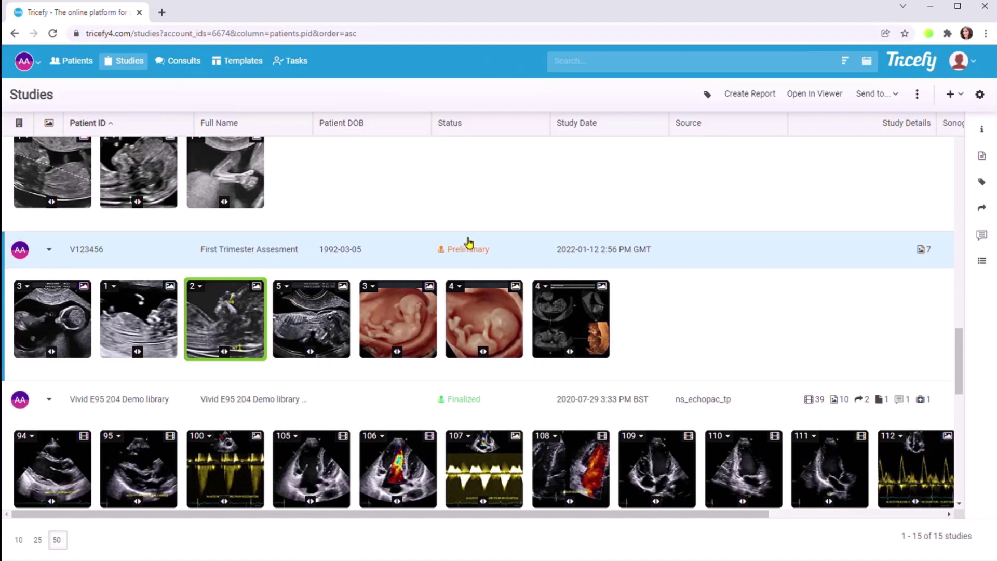
click(707, 96)
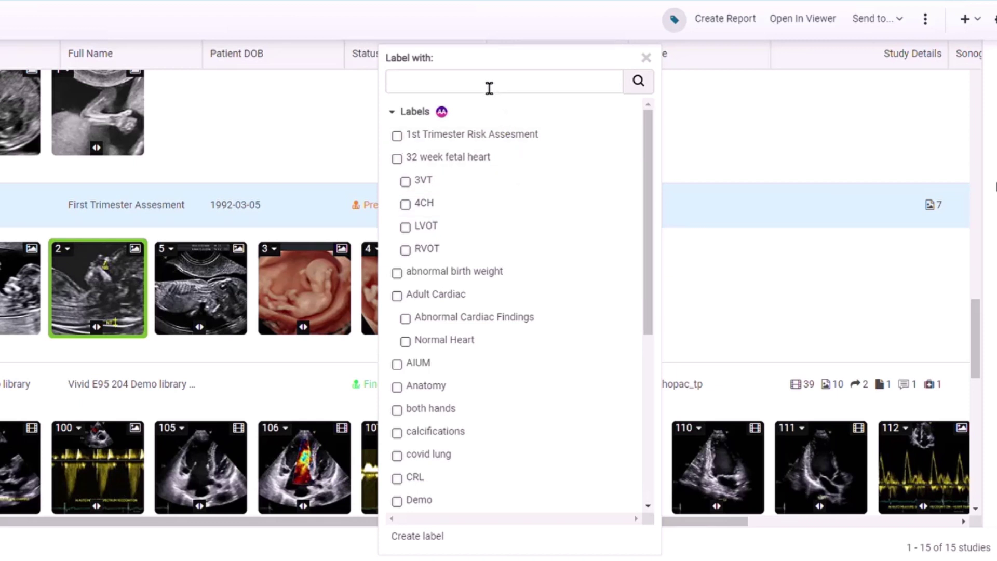
click(425, 91)
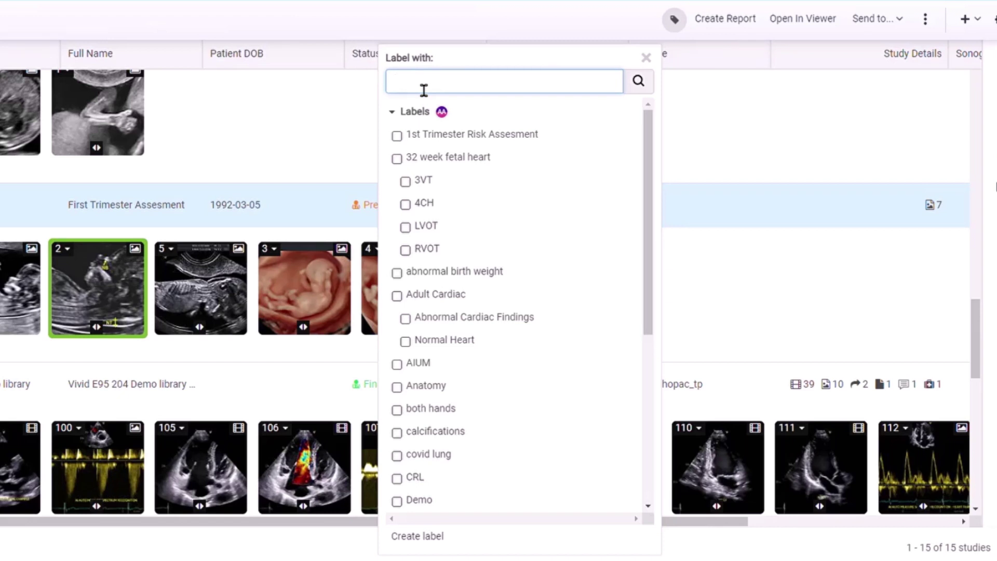
text(NT)
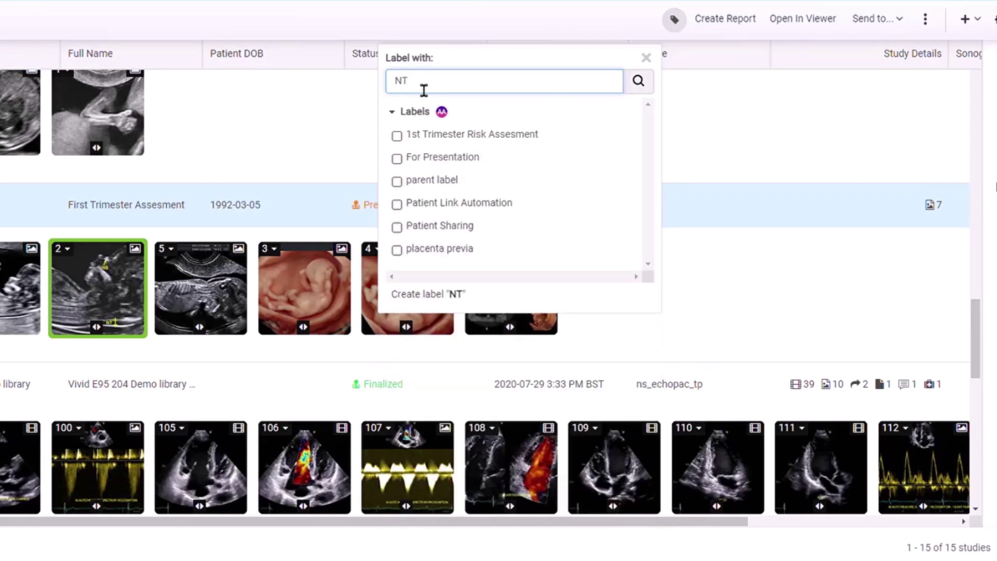
click(419, 297)
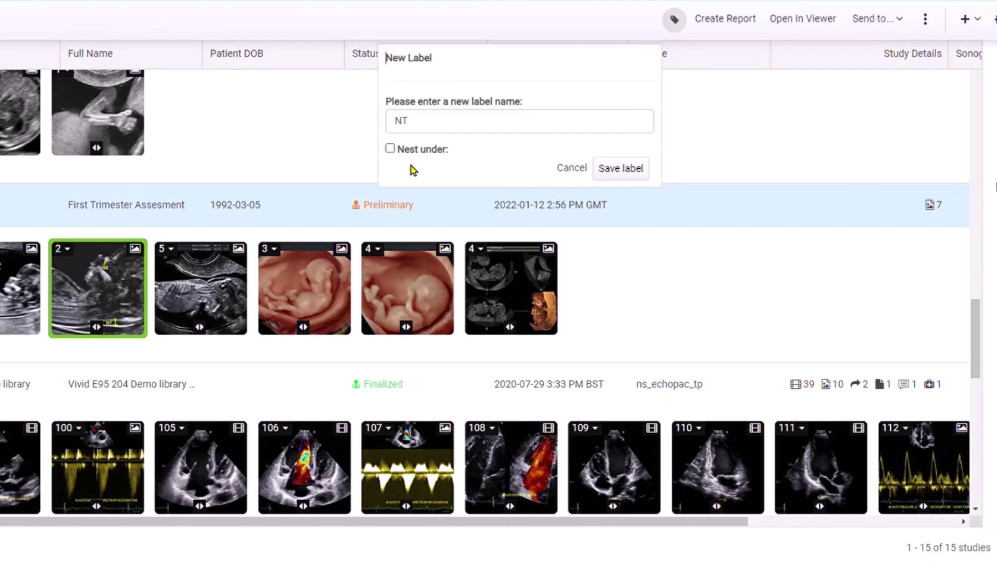
Step: Nest the new label under 1st Trimester Risk Assesment and save it
click(390, 148)
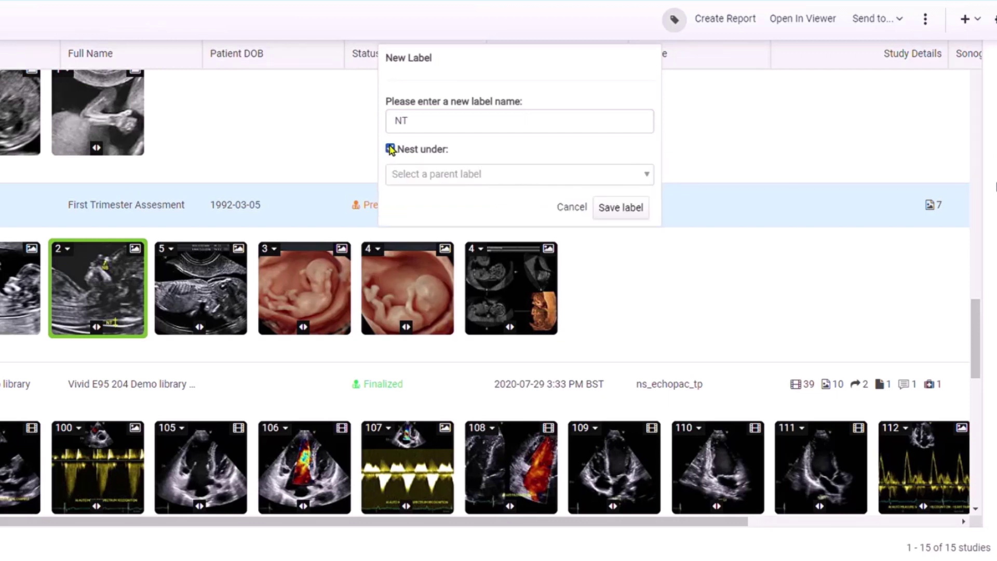
click(656, 177)
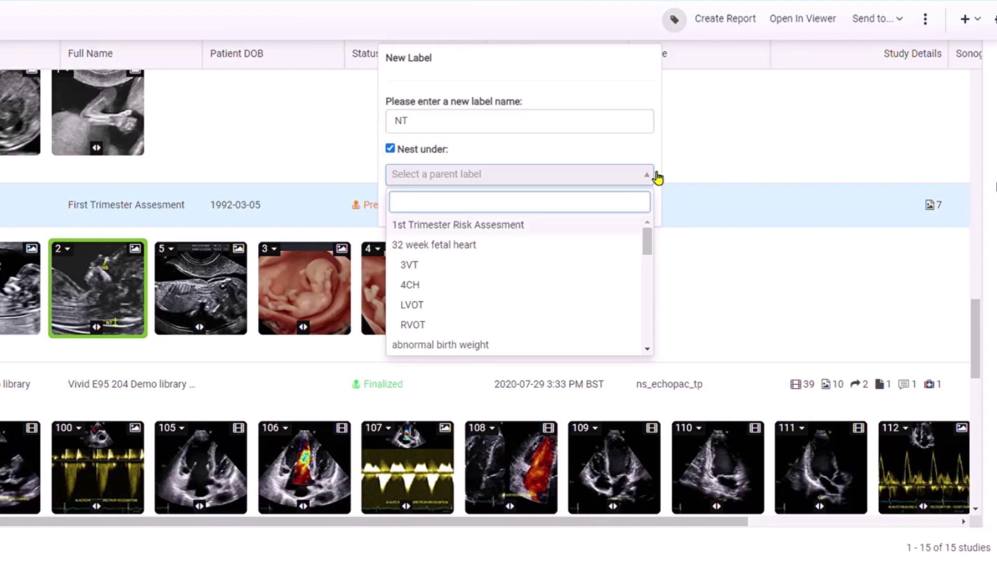
click(470, 226)
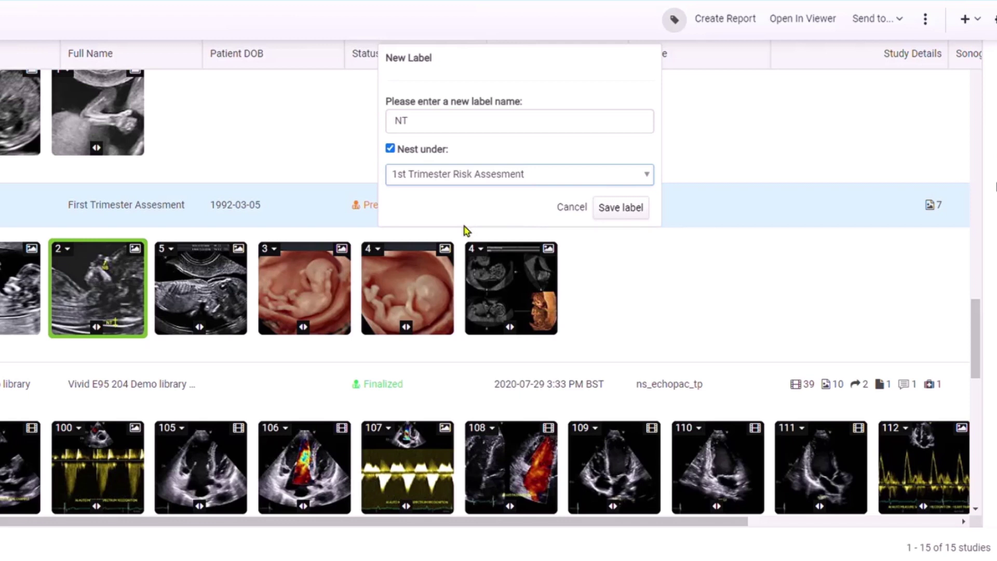
click(618, 213)
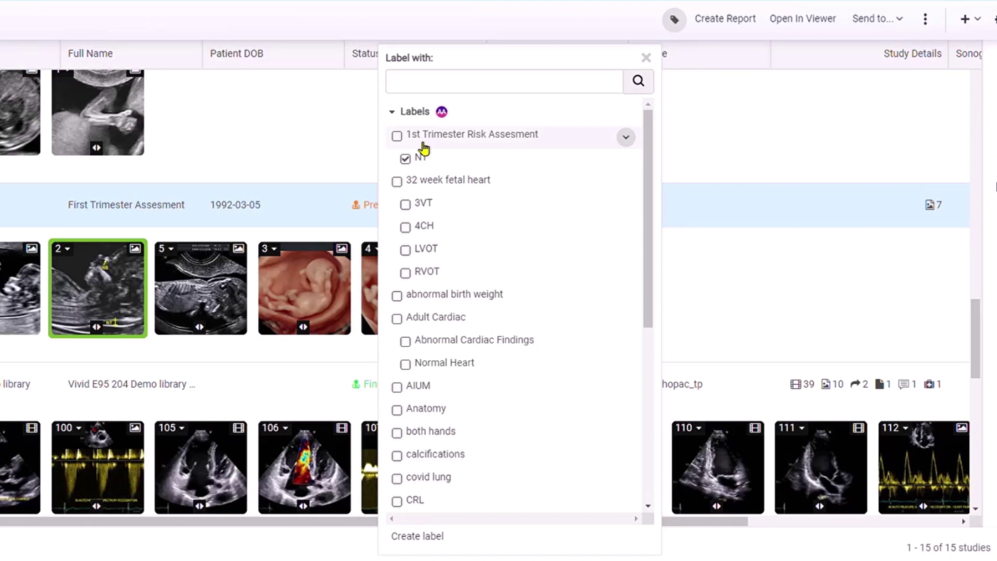
Step: Find and apply the For Submission label to the selected image, and open that label's management options
click(423, 92)
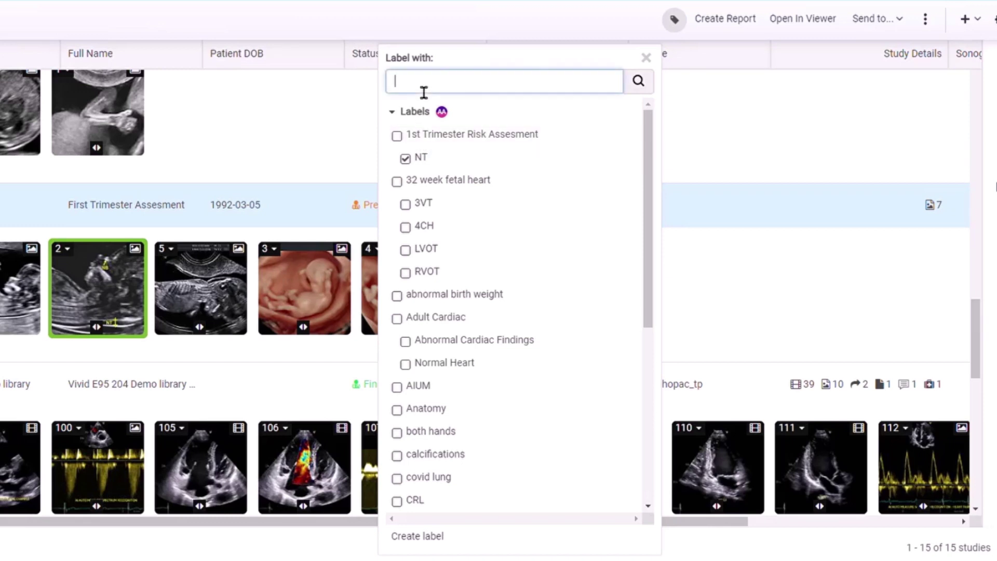
text(Fo)
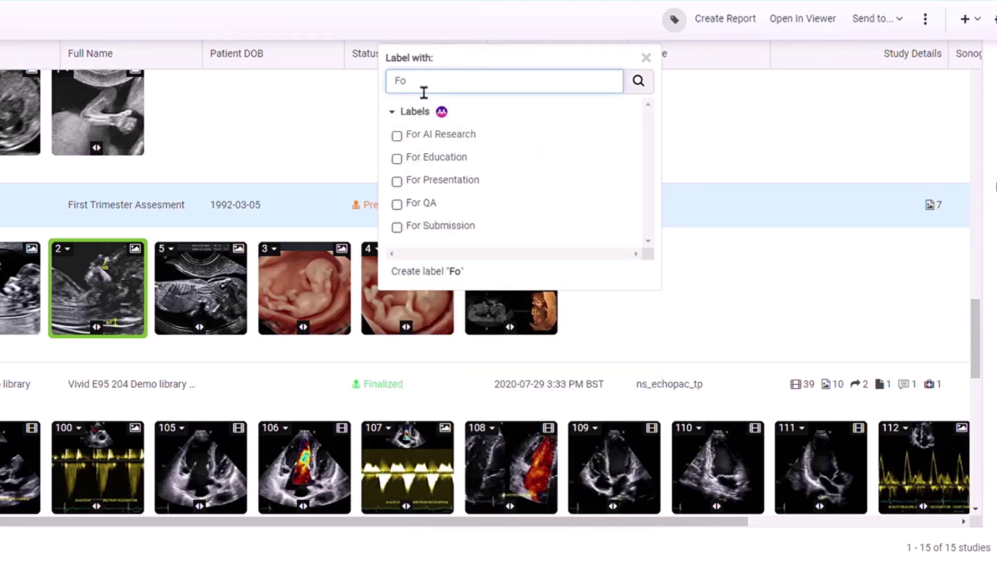
text(r)
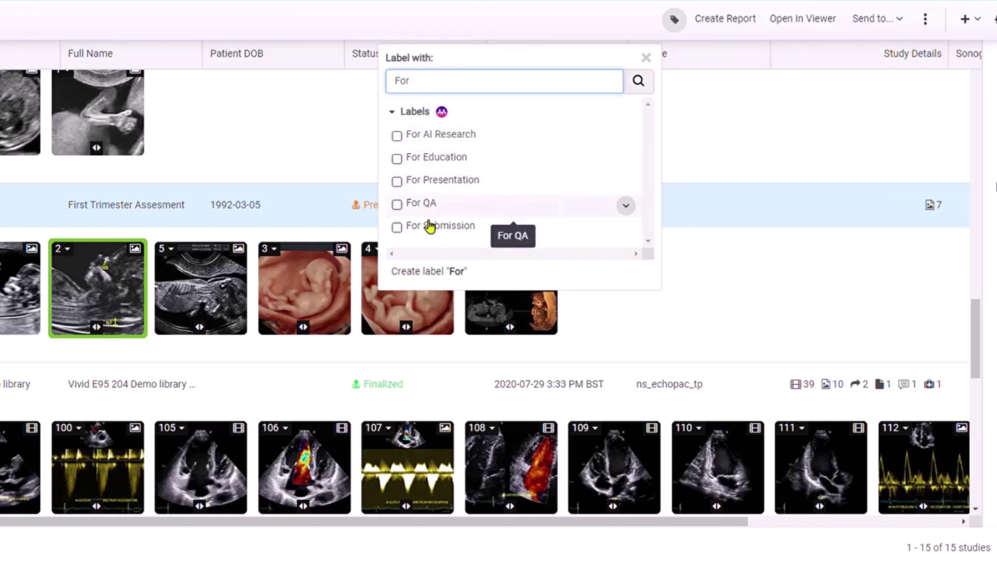
click(398, 228)
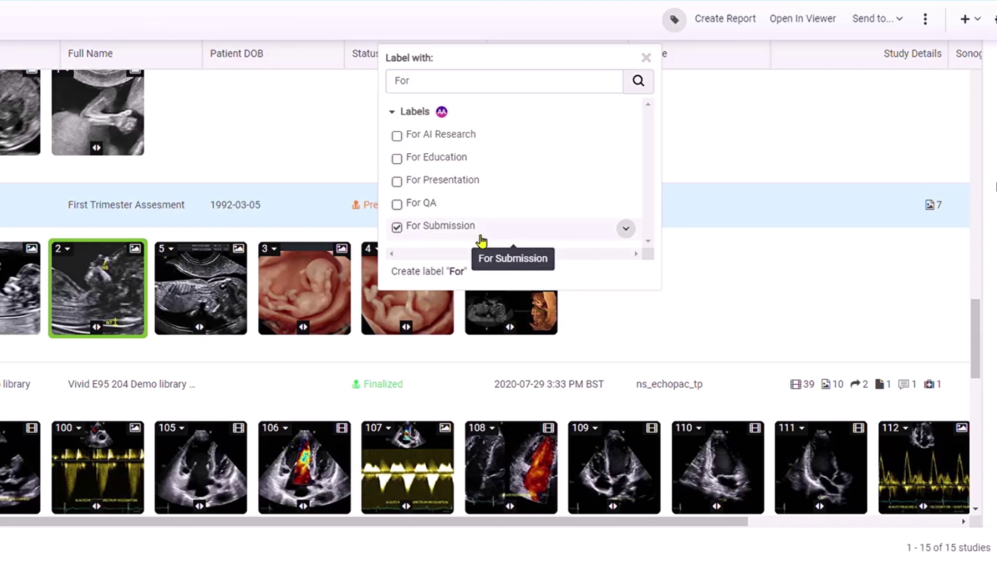
click(626, 229)
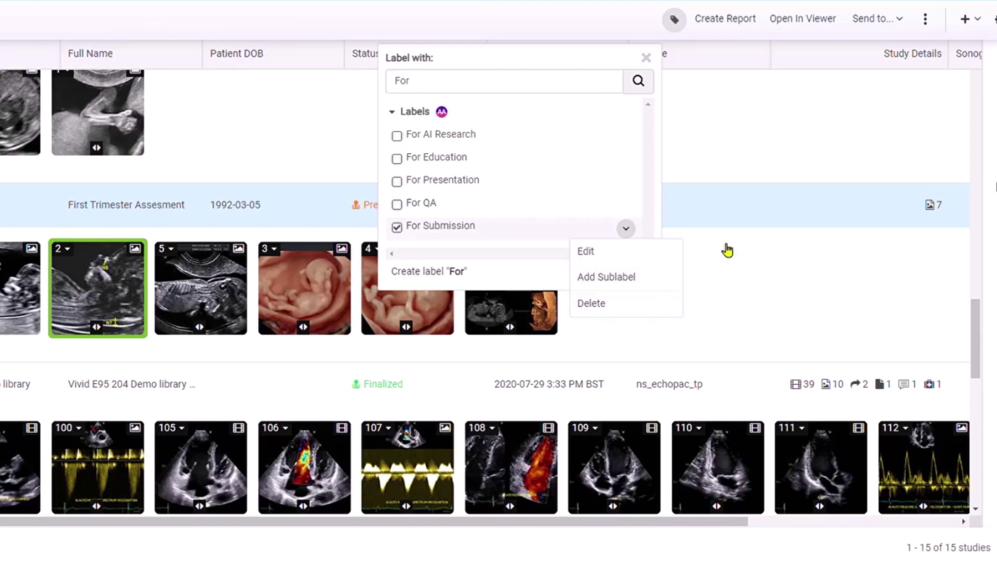
click(993, 124)
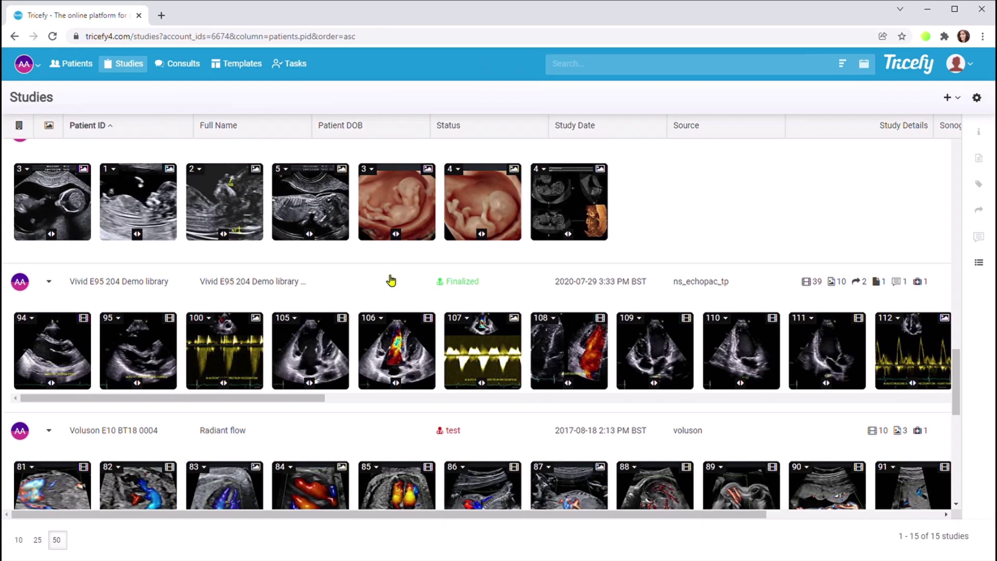
Step: Add the Normal Heart label to the whole Vivid E95 204 Demo library study and remove its For Presentation label
click(391, 281)
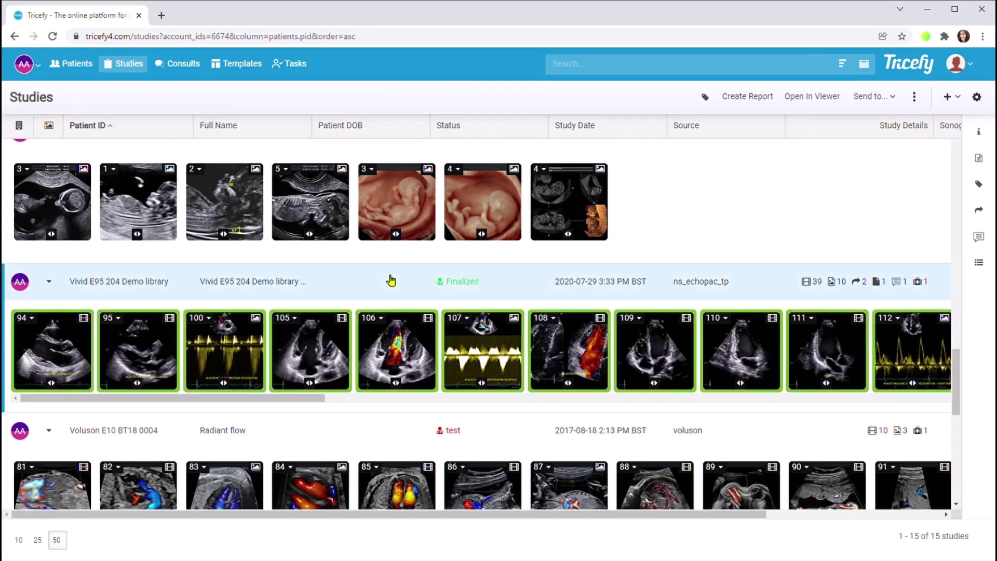
click(980, 185)
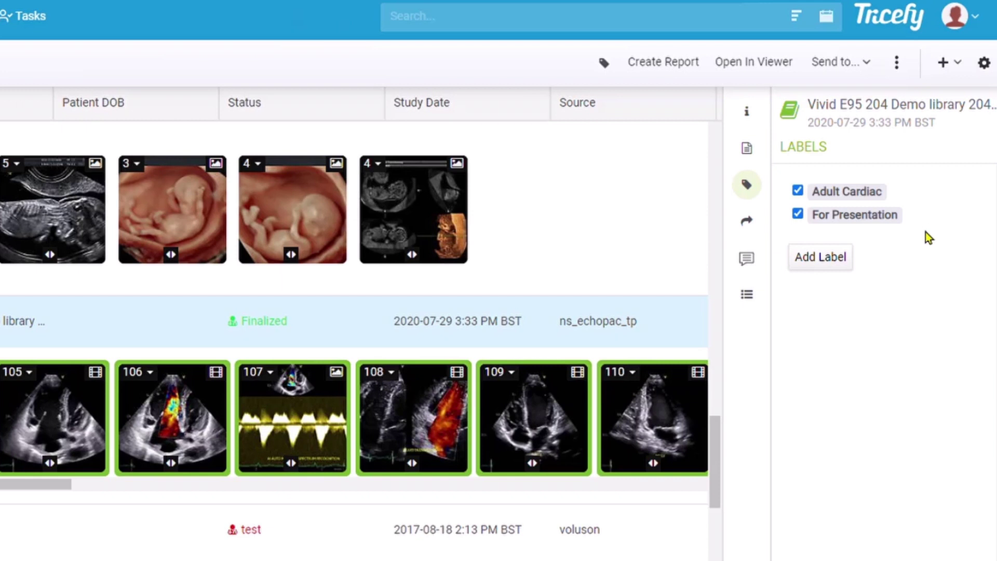
click(833, 262)
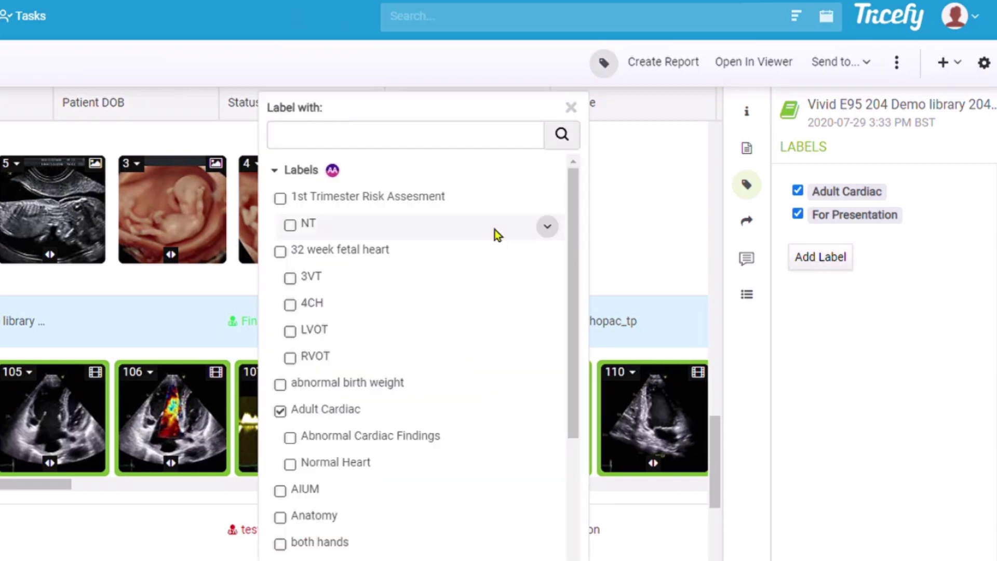
click(369, 149)
text(nor)
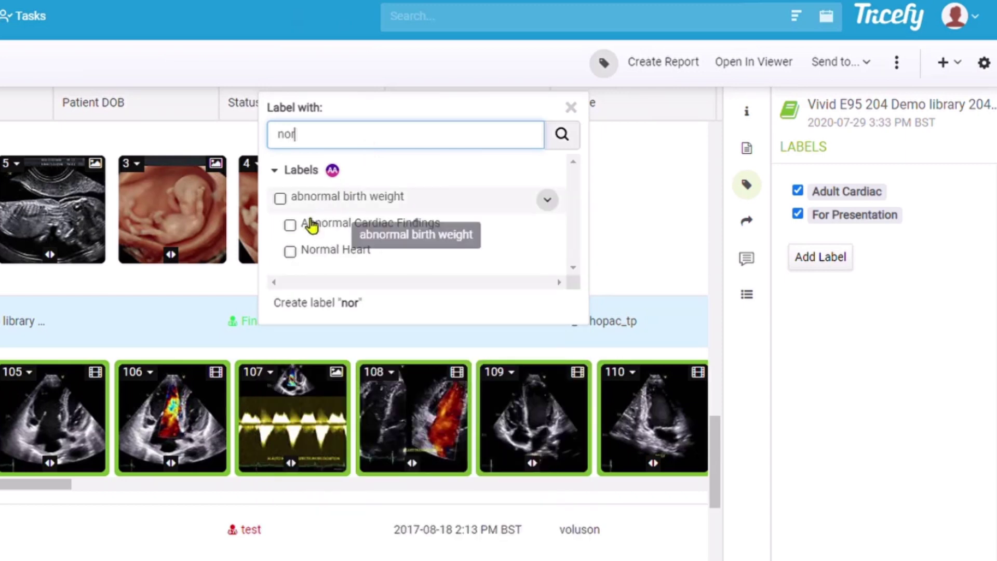
click(302, 250)
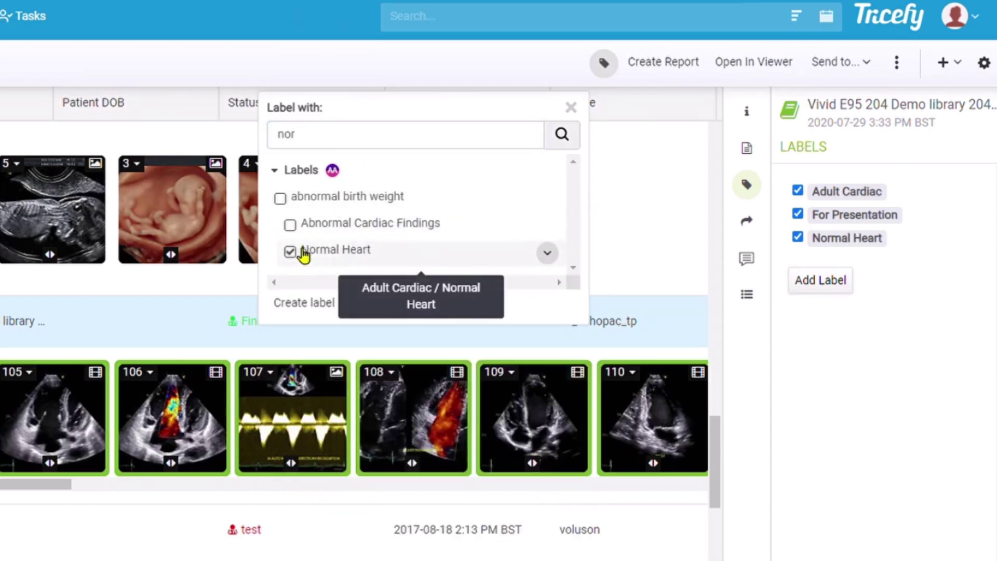
click(571, 108)
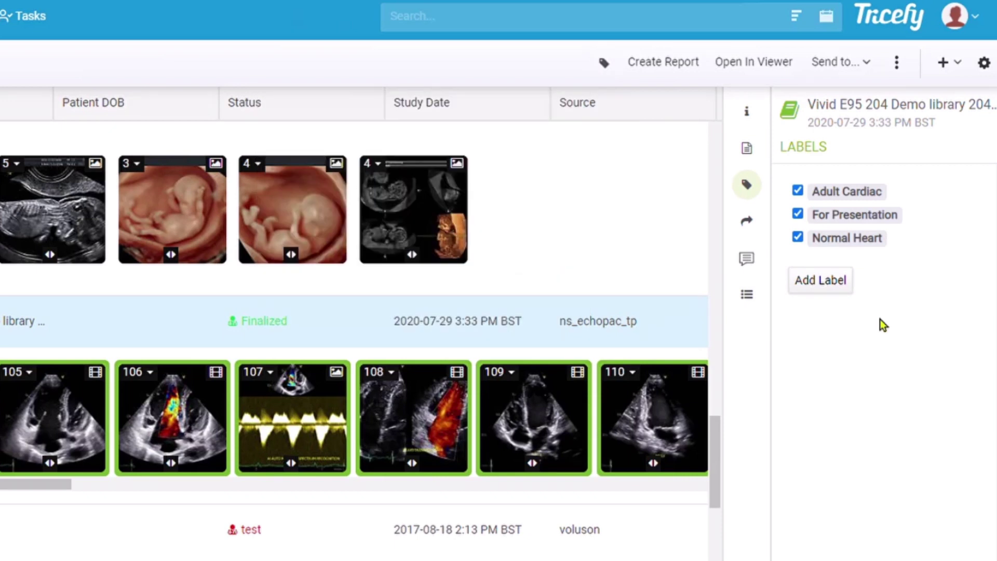
click(798, 212)
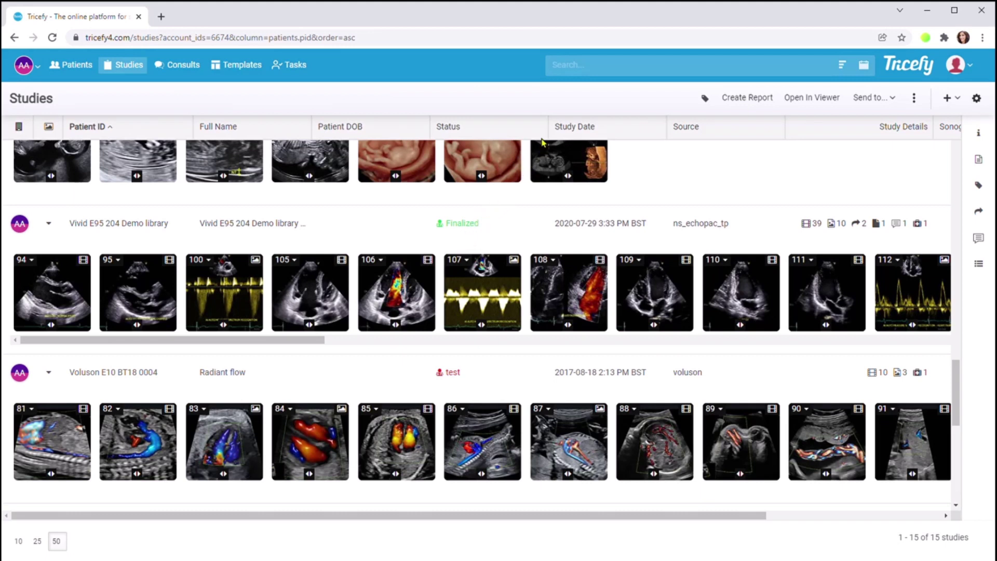
Step: Search for NT and filter the studies by the NT label
click(576, 74)
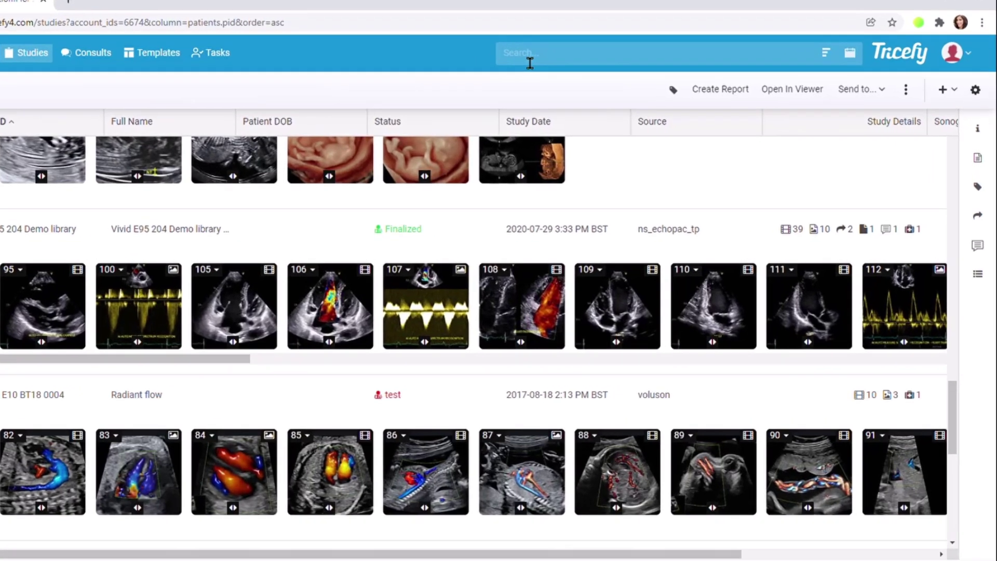
text(NT Recheck)
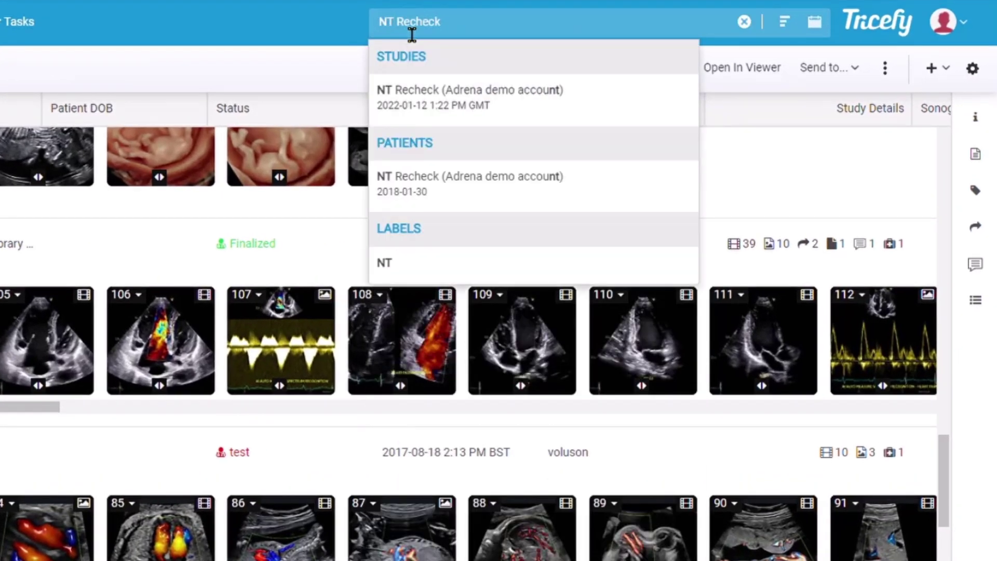
click(412, 268)
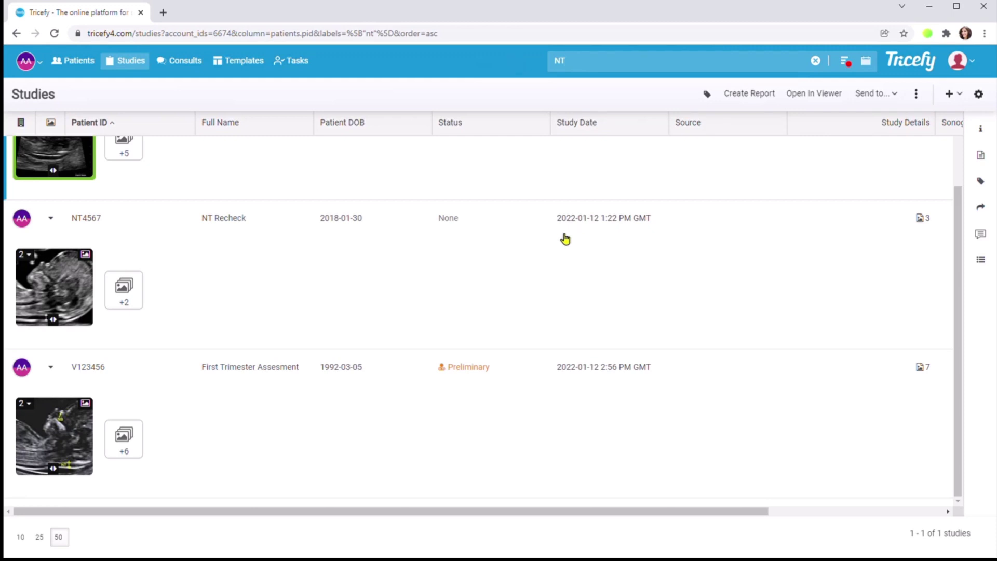
Step: Start downloading the three NT-labelled studies together in DICOM format, without a directory file and without anonymizing the images
scroll(284, 244, up, 2)
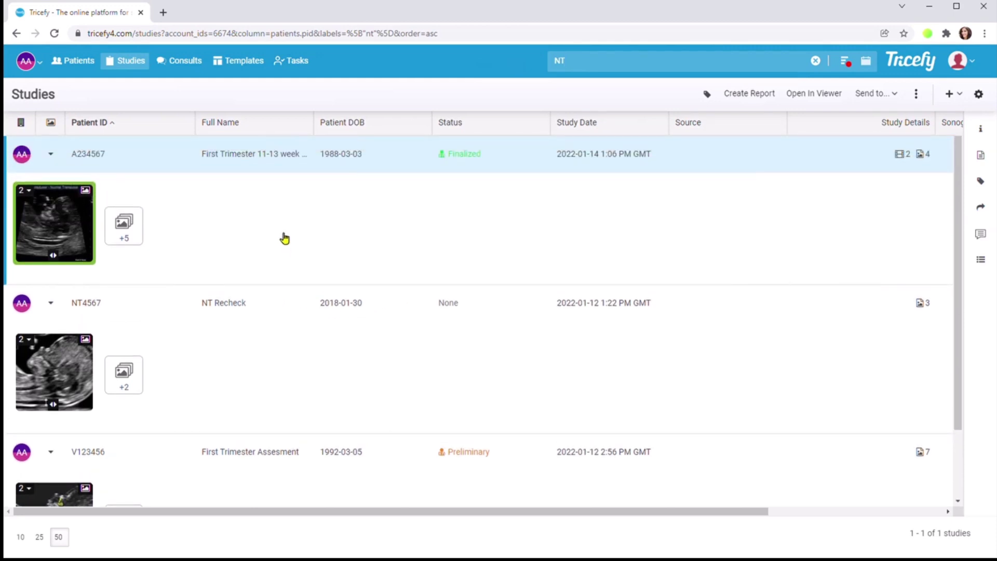
scroll(285, 239, down, 1)
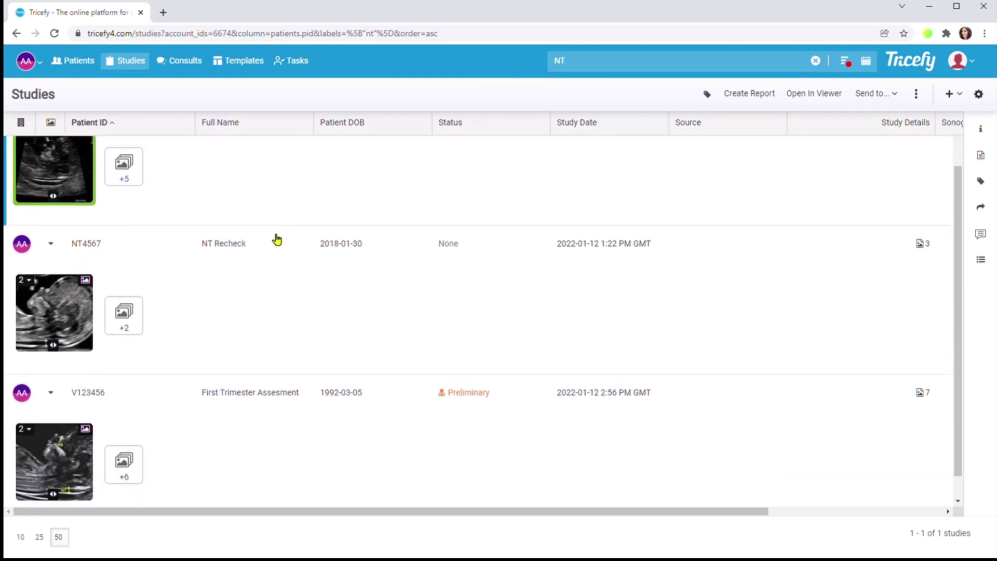
ctrl+click(277, 239)
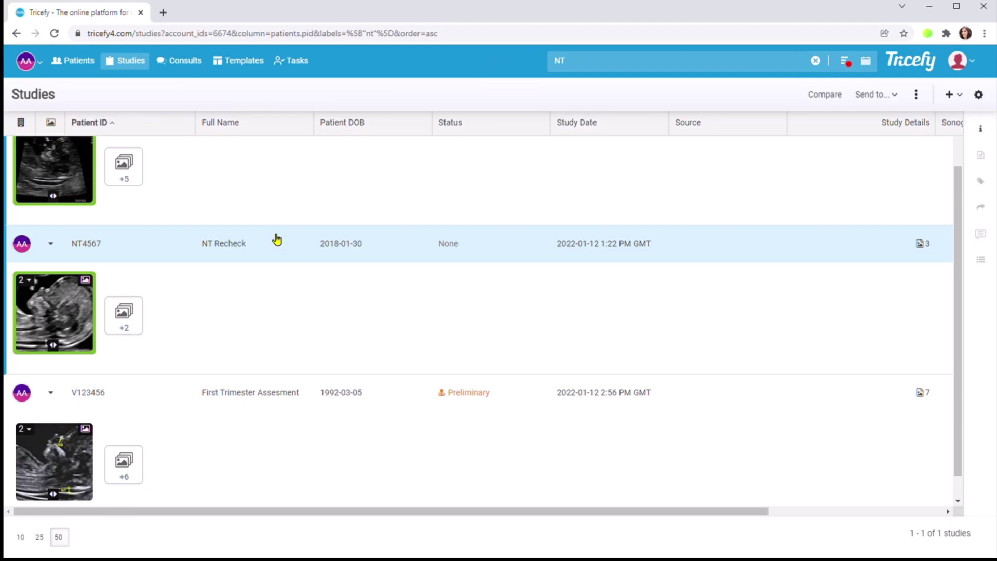
ctrl+click(254, 397)
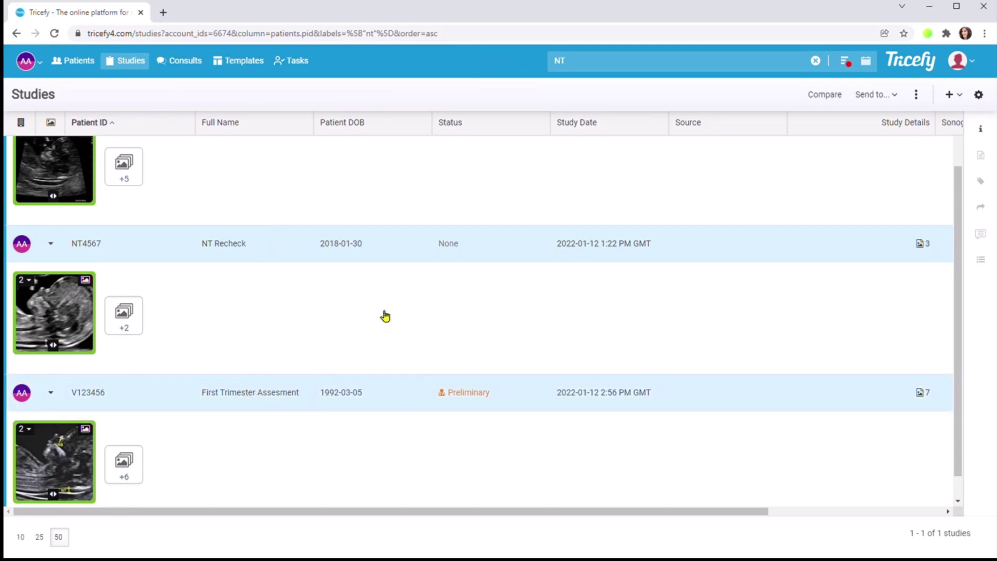
scroll(385, 315, up, 1)
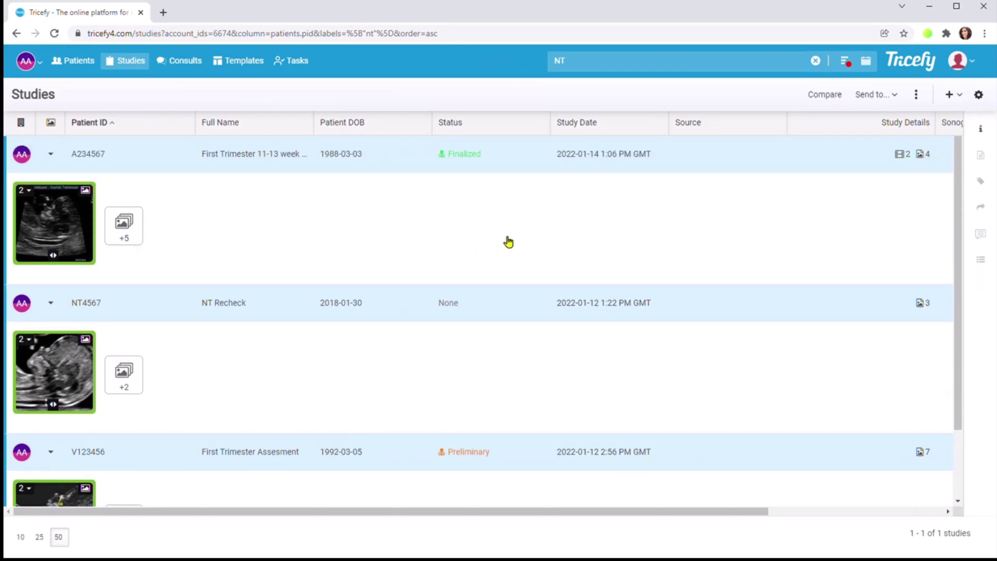
click(920, 94)
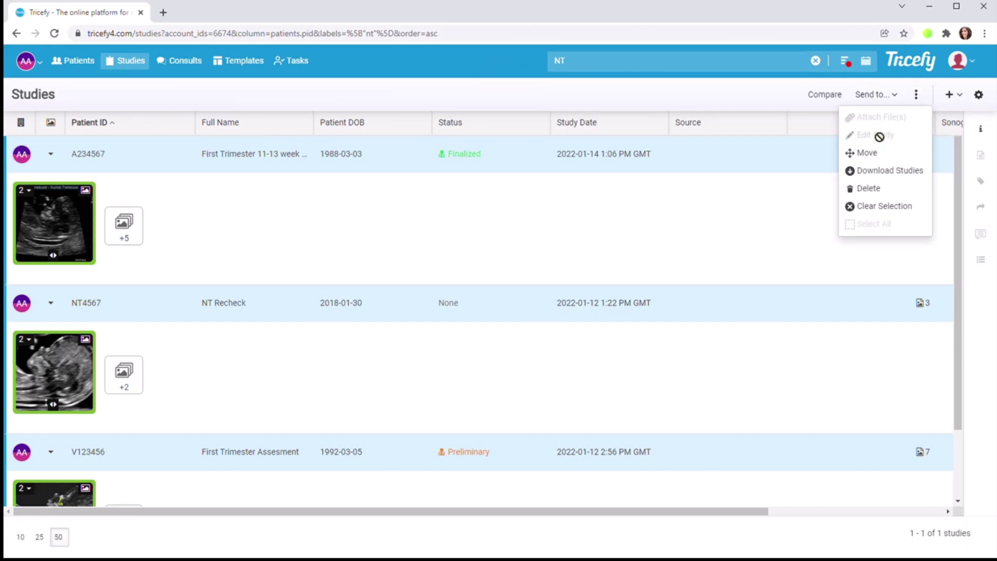
click(880, 178)
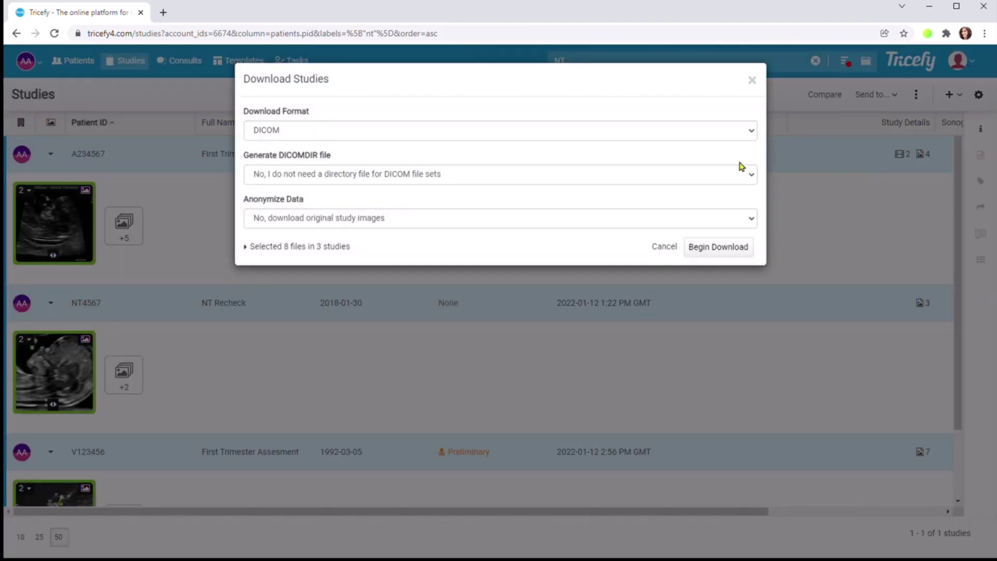
click(718, 246)
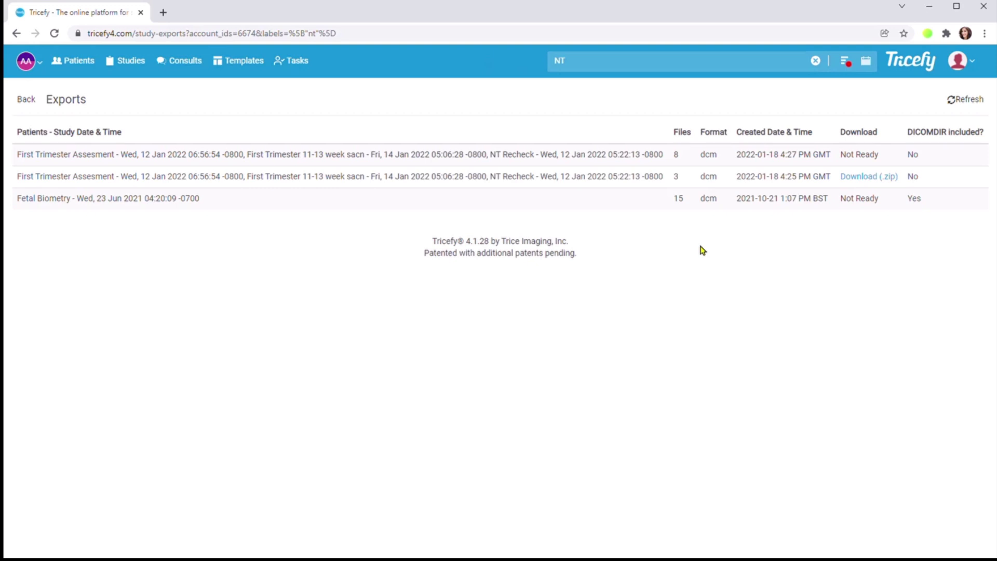
Step: Return to the study list and turn on filtering of thumbnails by label
click(31, 107)
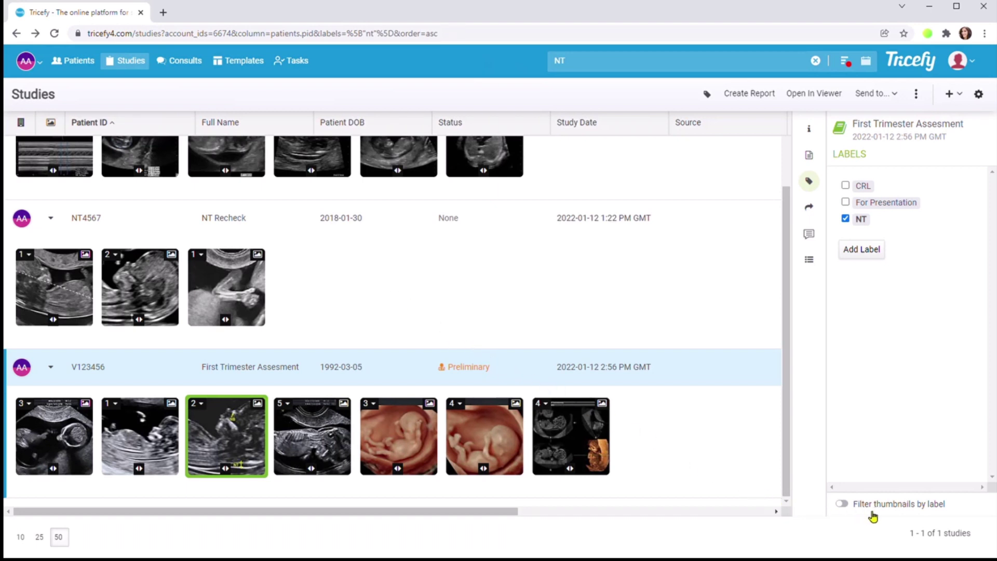
click(842, 504)
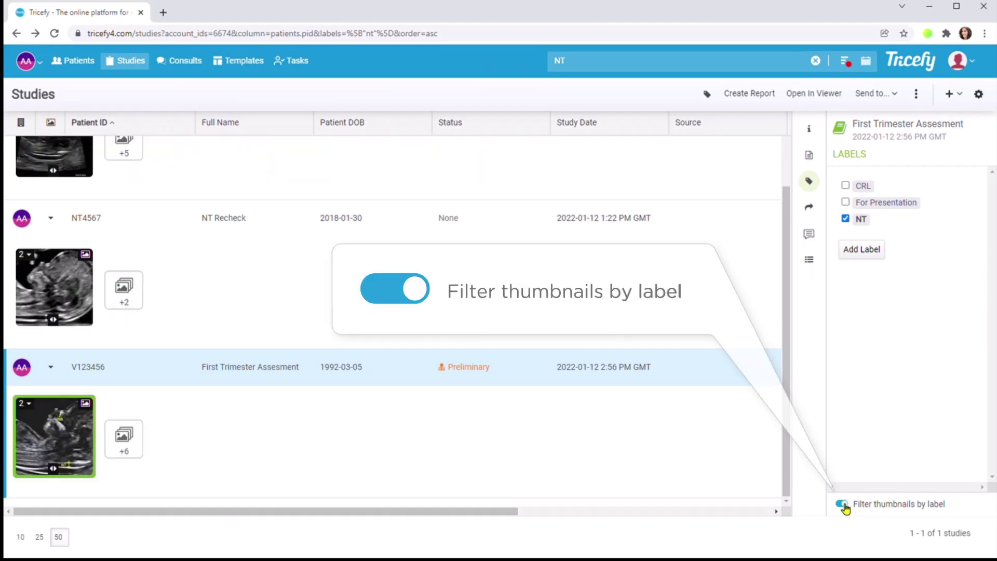
Step: Turn filtering of thumbnails by label off and back on, and expand the hidden images of the First Trimester Assesment study
click(842, 504)
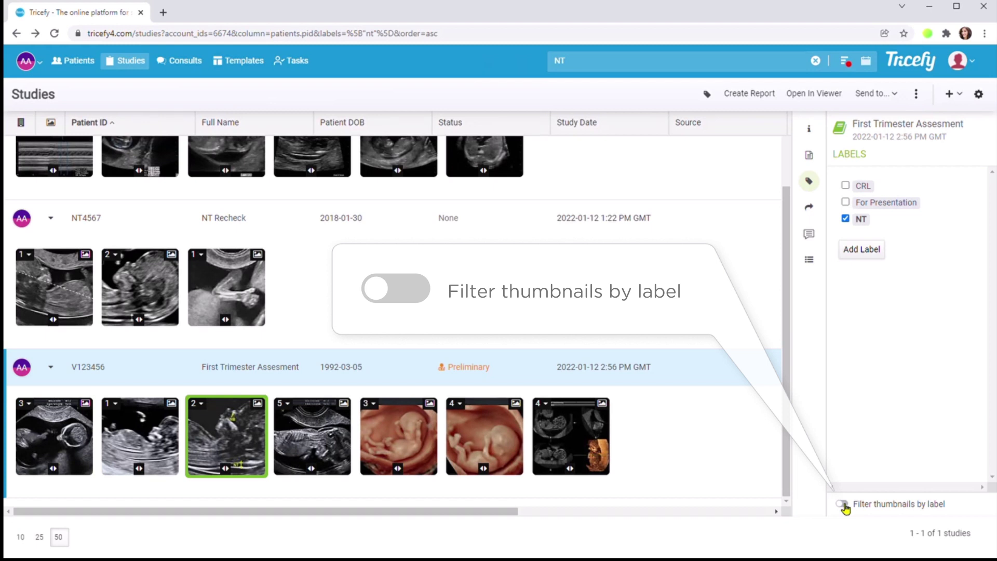
click(842, 504)
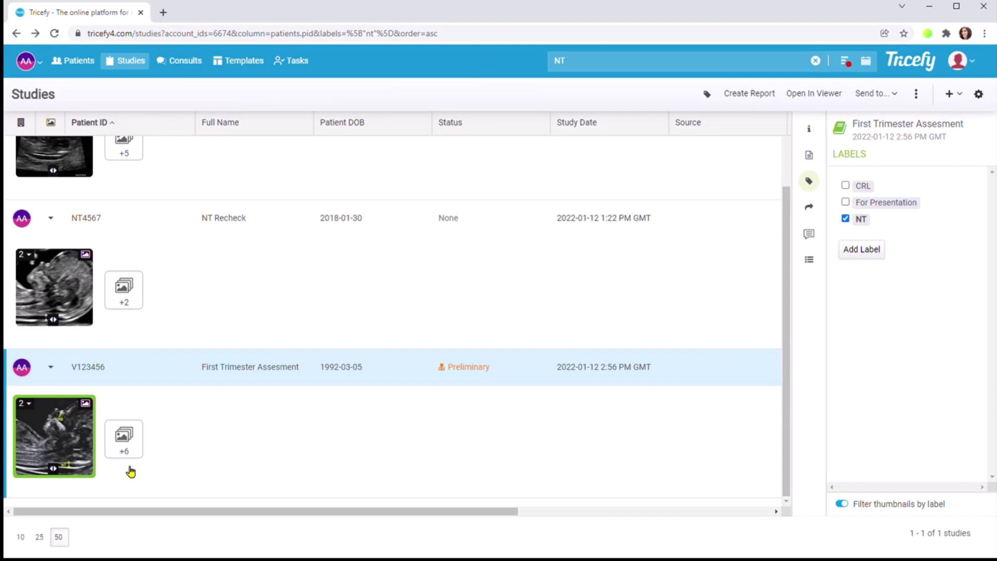
click(130, 451)
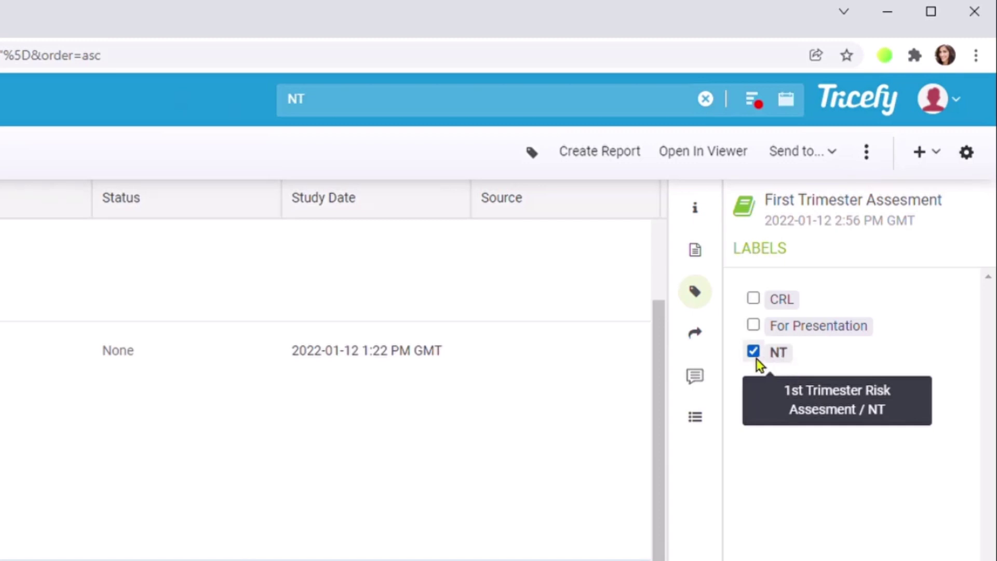
Step: Select the First Trimester Assesment images by the For Presentation label and open the study in the viewer
click(798, 326)
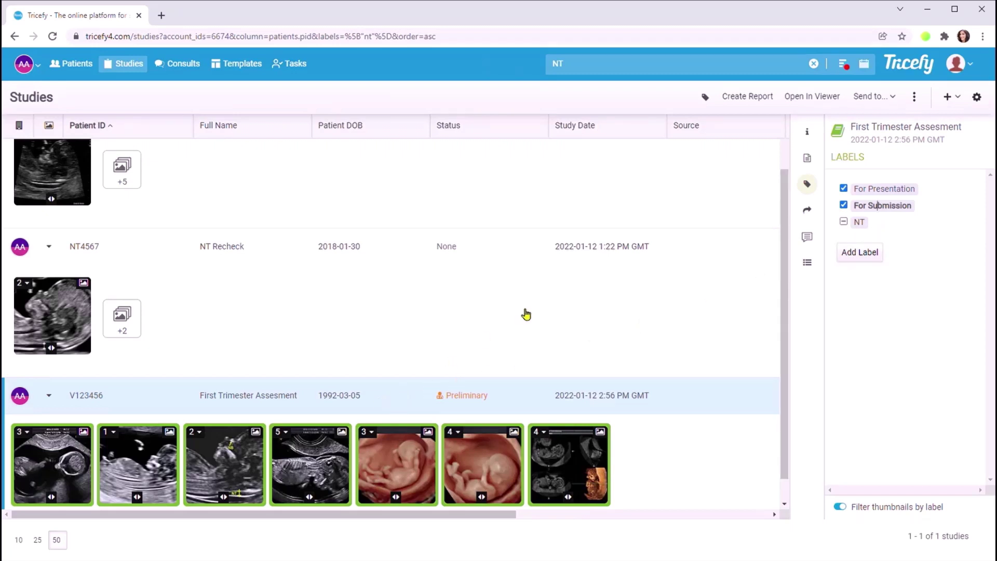
click(815, 97)
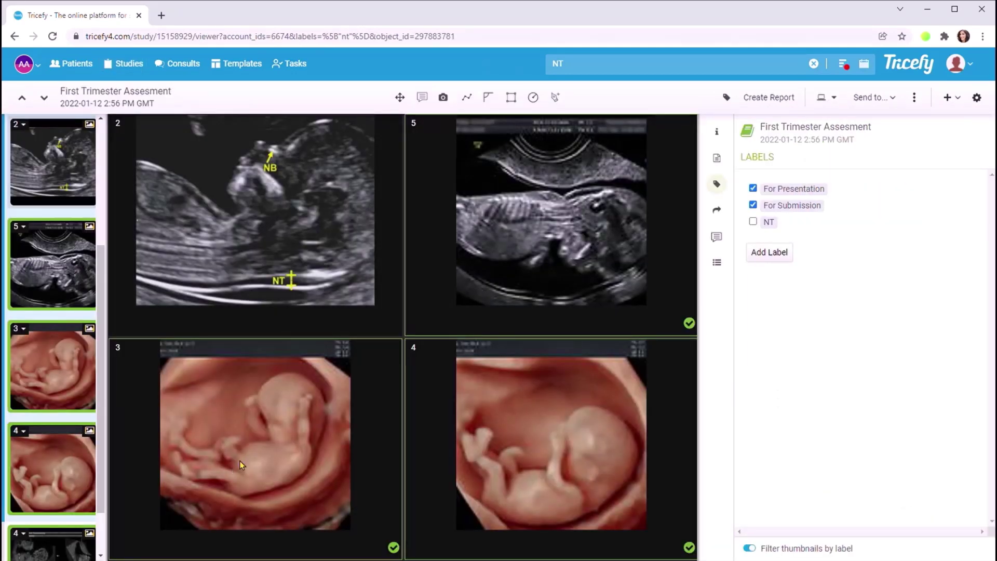
Step: Select the study's image by the NT label and set the viewer layout to three columns by two rows
click(771, 222)
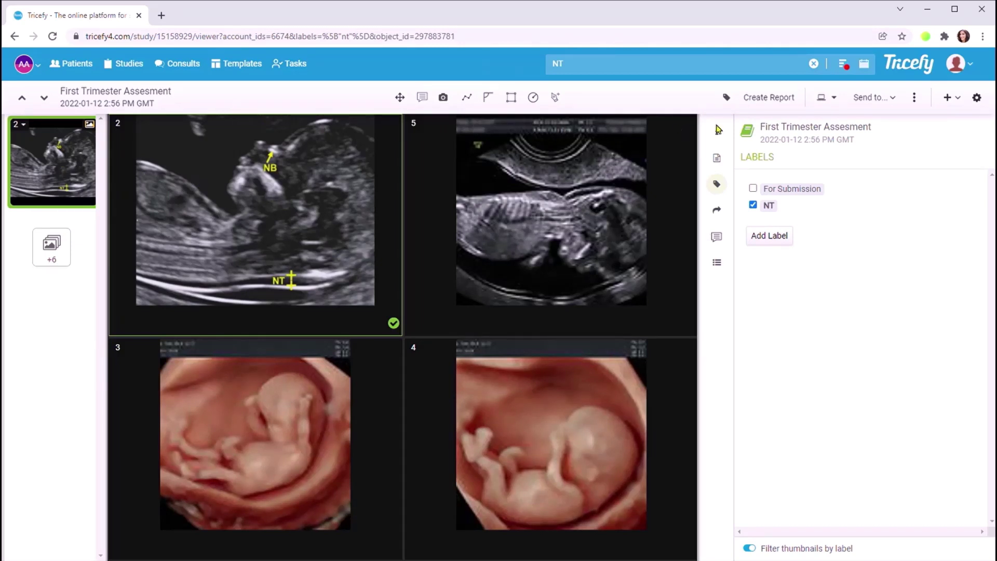
click(841, 100)
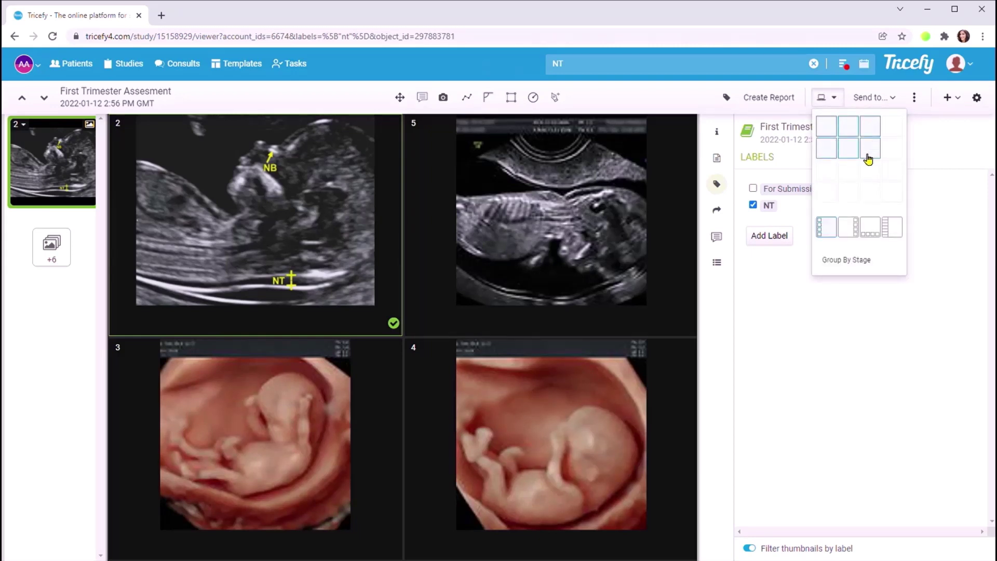
click(868, 159)
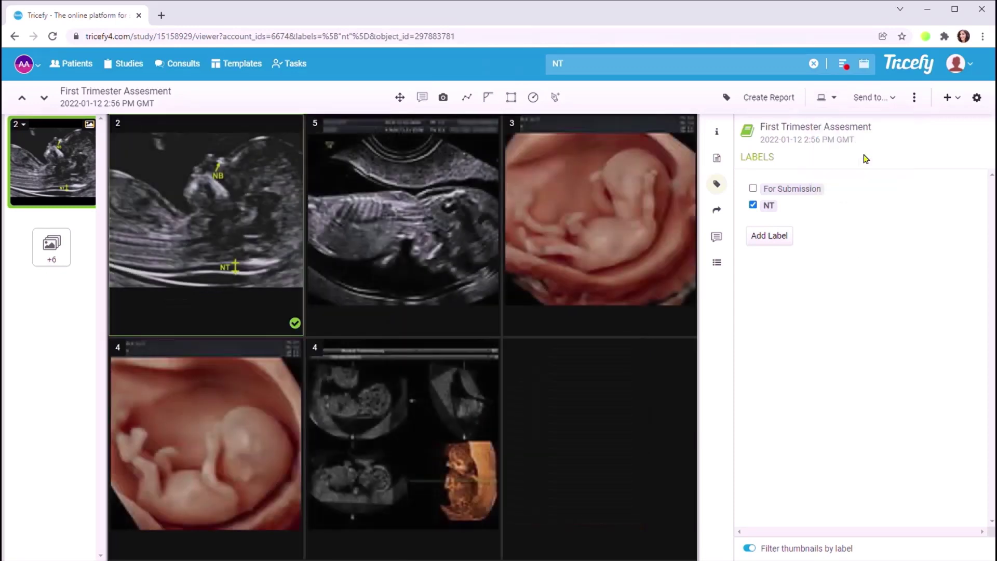